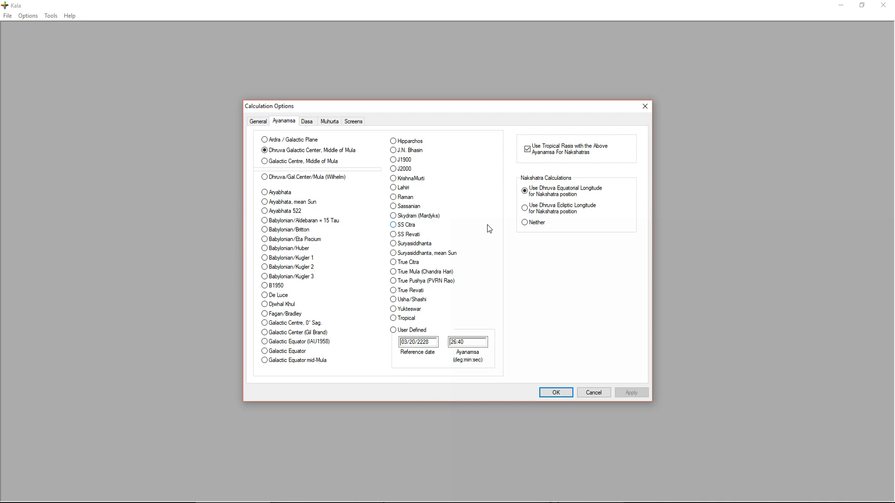
# Step: Examine the Ardra / Galactic Plane option among the available ayanamsas in the calculation options
pyautogui.click(403, 189)
pyautogui.click(265, 140)
pyautogui.click(409, 192)
pyautogui.click(306, 140)
pyautogui.click(266, 139)
pyautogui.click(330, 140)
pyautogui.click(315, 139)
pyautogui.click(271, 139)
pyautogui.click(282, 140)
pyautogui.click(283, 140)
pyautogui.click(285, 141)
pyautogui.click(283, 141)
pyautogui.click(284, 141)
pyautogui.click(275, 141)
pyautogui.click(312, 141)
pyautogui.click(311, 139)
pyautogui.click(312, 141)
# Step: Examine the Dhruva Galactic Center, Middle of Mula option and the Dhruva/Gal.Center/Mula (Wilhelm) variant
pyautogui.click(267, 151)
pyautogui.click(263, 152)
pyautogui.click(263, 151)
pyautogui.click(339, 149)
pyautogui.click(281, 149)
pyautogui.click(342, 152)
pyautogui.click(279, 181)
pyautogui.click(280, 179)
pyautogui.click(287, 177)
pyautogui.click(279, 179)
# Step: Compare the Dhruva and Galactic Centre ayanamsas, and look over the others such as Usha/Shashi and True Pushya
pyautogui.click(301, 151)
pyautogui.click(357, 152)
pyautogui.click(296, 176)
pyautogui.click(288, 153)
pyautogui.click(356, 163)
pyautogui.click(322, 160)
pyautogui.click(346, 154)
pyautogui.click(417, 302)
pyautogui.click(425, 283)
pyautogui.click(402, 287)
# Step: Define a custom ayanamsa with reference date 1 1 0001 and an ayanamsa value of 0 00
pyautogui.click(391, 331)
pyautogui.click(391, 331)
pyautogui.click(432, 343)
pyautogui.moveTo(432, 345); pyautogui.dragTo(394, 342)
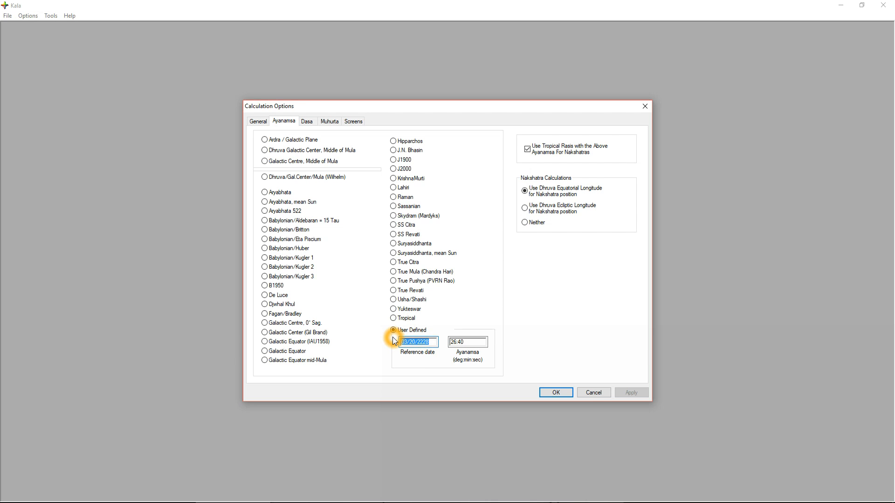
pyautogui.write('1')
pyautogui.press('BackSpace')
pyautogui.write('0001')
pyautogui.click(448, 342)
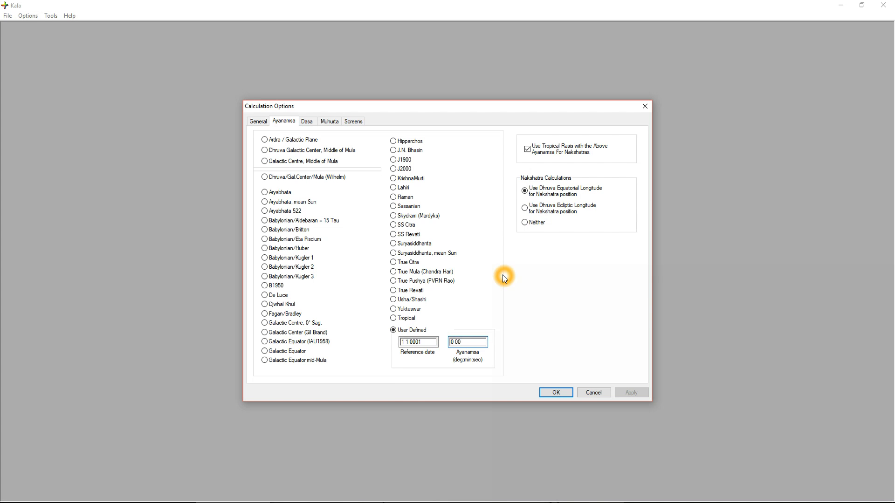
# Step: Review the option for tropical rasis with a nakshatra ayanamsa, and reselect Dhruva Galactic Center, Middle of Mula
pyautogui.click(416, 310)
pyautogui.click(563, 150)
pyautogui.click(548, 144)
pyautogui.click(529, 150)
pyautogui.click(306, 150)
# Step: Set the nakshatra calculations to use Dhruva Ecliptic Longitude, and discard the calculation option changes
pyautogui.click(525, 223)
pyautogui.click(530, 224)
pyautogui.click(564, 209)
pyautogui.click(592, 208)
pyautogui.click(554, 209)
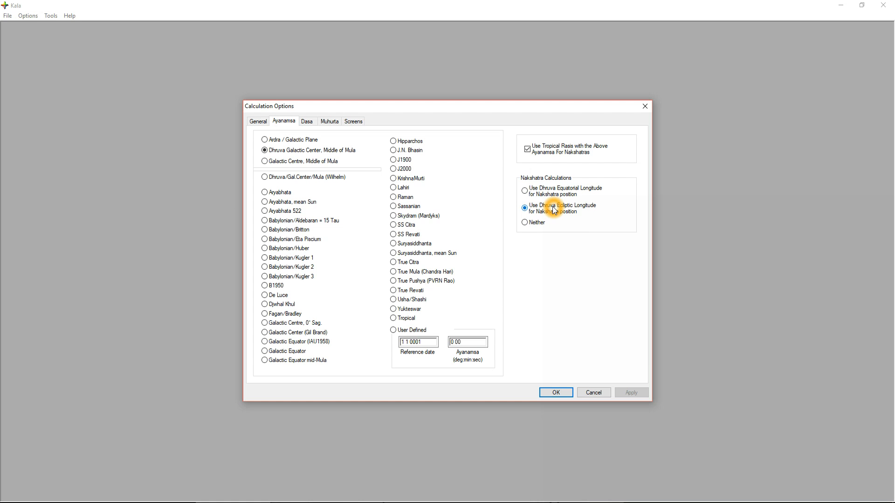
pyautogui.click(597, 209)
pyautogui.click(586, 214)
pyautogui.click(552, 213)
pyautogui.click(586, 210)
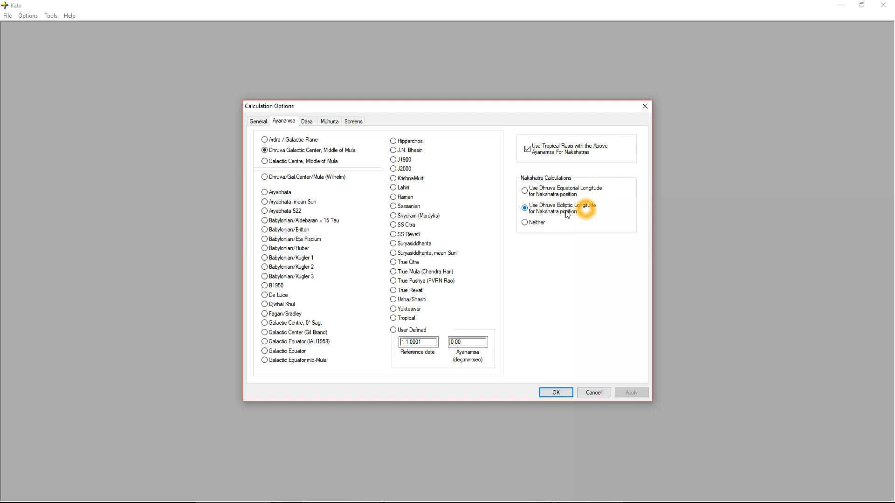
pyautogui.click(578, 207)
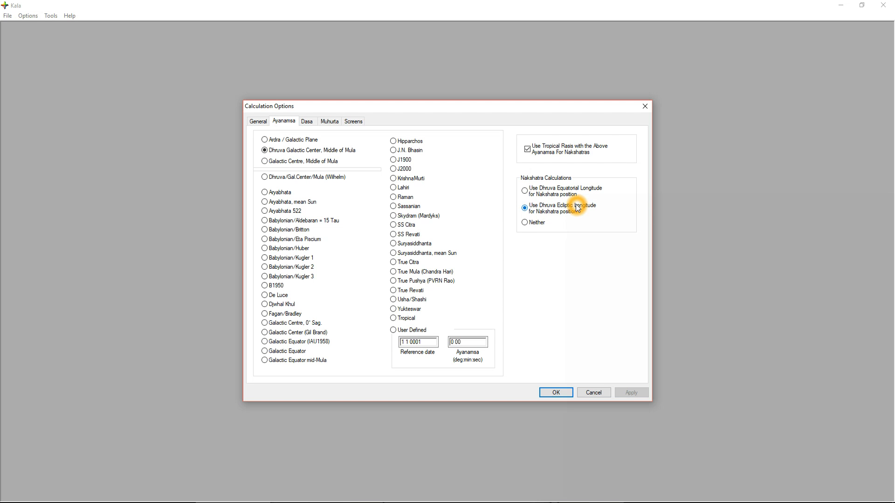
pyautogui.click(576, 208)
pyautogui.click(573, 210)
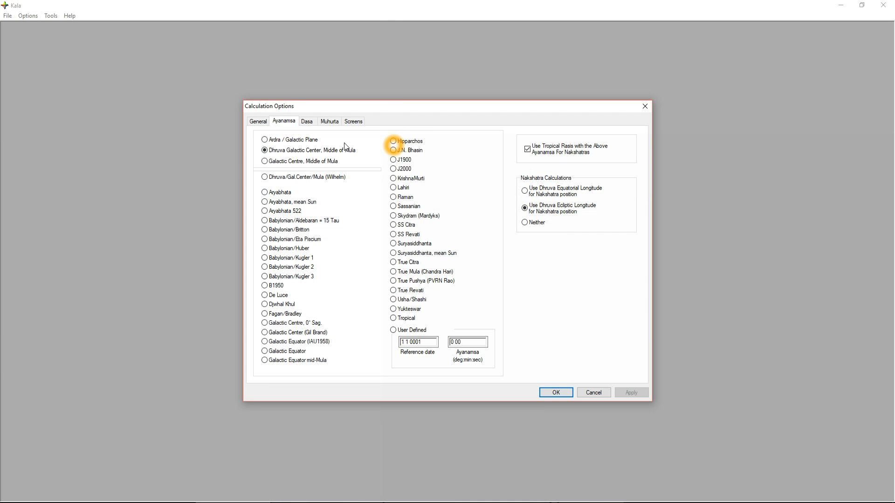
pyautogui.click(592, 392)
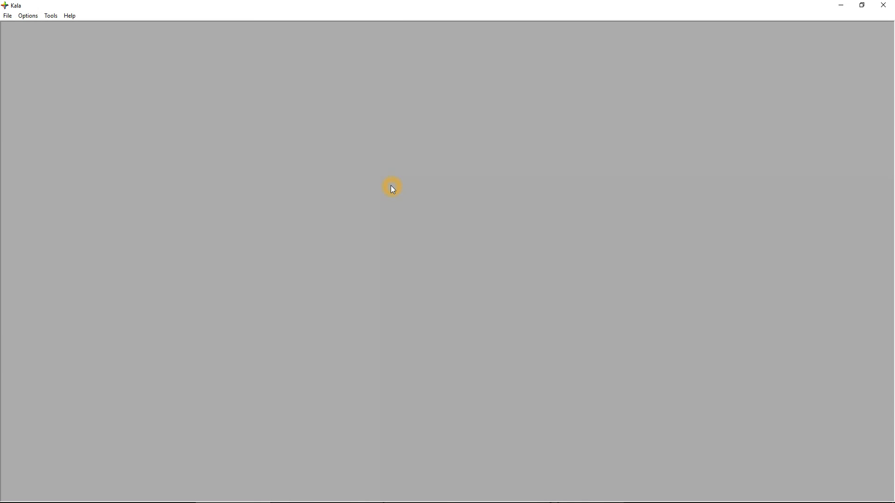
# Step: Customize Kala with the pre-set recommendation for Tropical Rasis with Sidereal Nakshatras and finish the customization
pyautogui.click(29, 16)
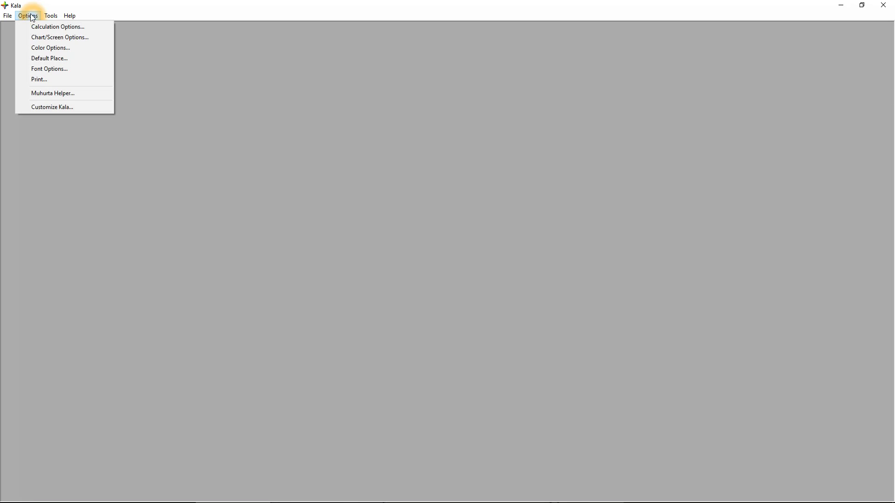
pyautogui.click(49, 108)
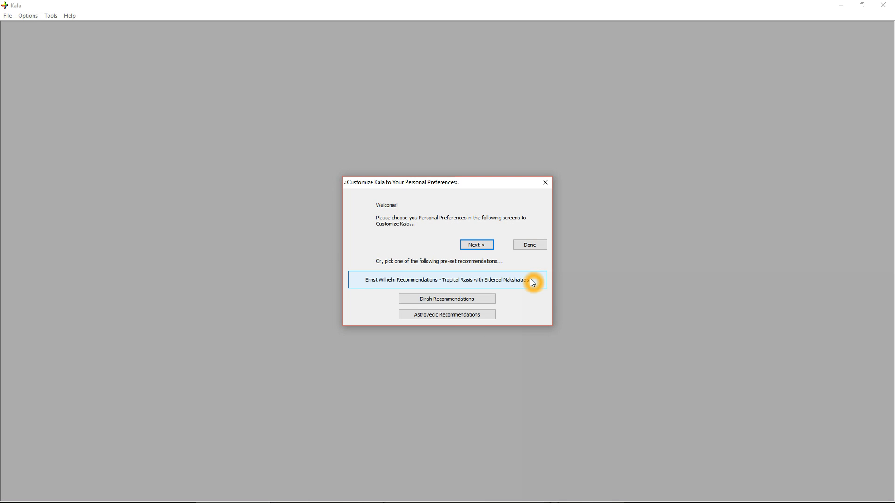
pyautogui.click(504, 280)
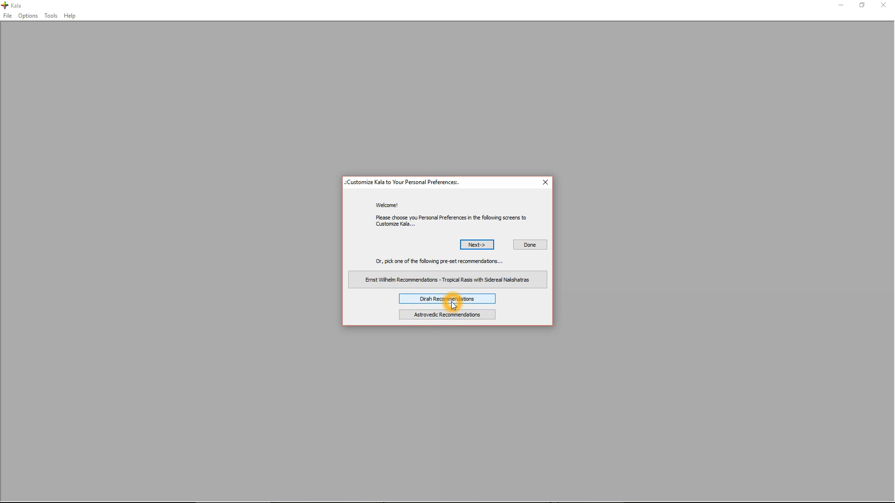
pyautogui.click(528, 246)
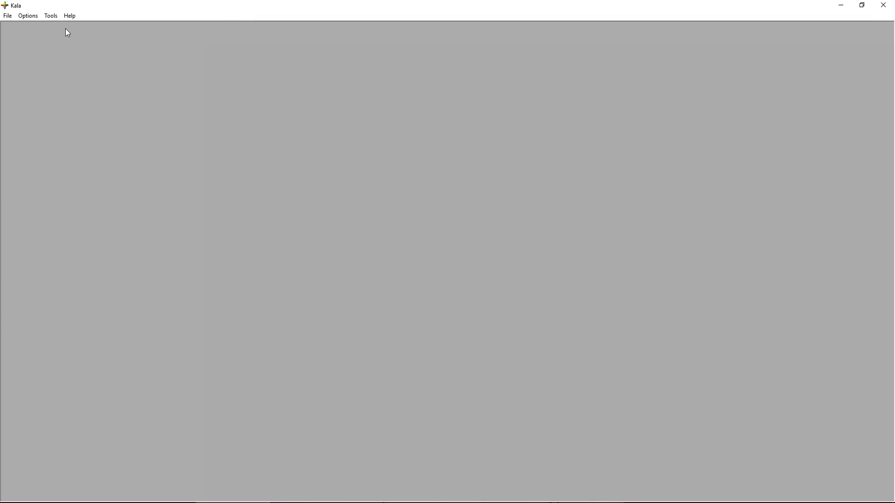
# Step: Open the general calculation options and examine the Rahu / Ketu, planetary calculation and fatal degree of the Moon settings
pyautogui.click(30, 16)
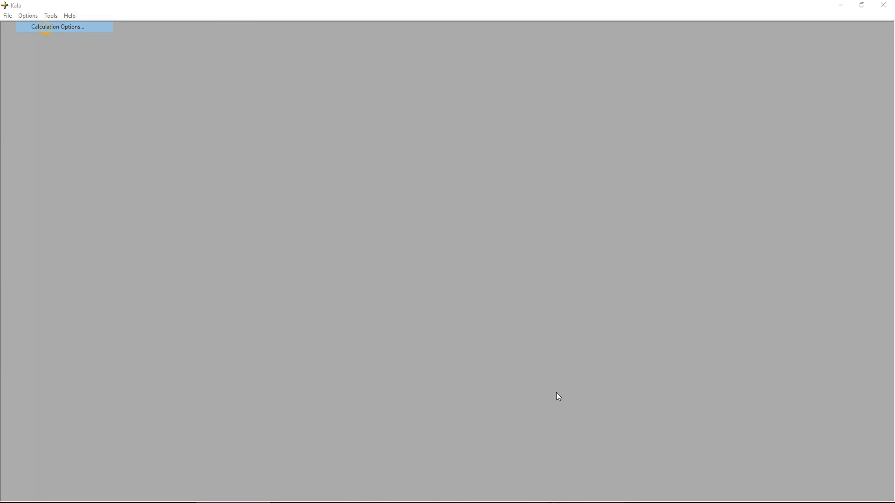
pyautogui.click(49, 27)
pyautogui.click(270, 123)
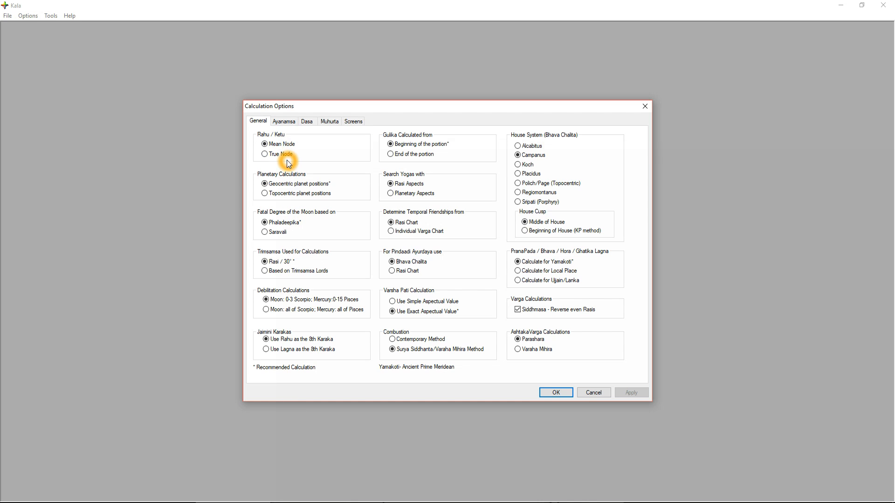
pyautogui.click(297, 196)
pyautogui.click(274, 185)
pyautogui.click(333, 200)
pyautogui.click(298, 188)
pyautogui.click(271, 188)
pyautogui.click(261, 190)
pyautogui.click(292, 195)
pyautogui.click(293, 232)
pyautogui.click(285, 236)
pyautogui.click(304, 227)
pyautogui.click(315, 229)
# Step: Examine the general settings for Trimsamsa, debilitation calculations and Jaimini Karakas
pyautogui.click(297, 264)
pyautogui.click(324, 261)
pyautogui.click(296, 258)
pyautogui.click(324, 258)
pyautogui.click(297, 260)
pyautogui.click(319, 253)
pyautogui.click(328, 272)
pyautogui.click(331, 272)
pyautogui.click(302, 263)
pyautogui.click(294, 259)
pyautogui.click(271, 264)
pyautogui.click(261, 264)
pyautogui.click(282, 263)
pyautogui.click(272, 262)
pyautogui.click(289, 261)
pyautogui.click(352, 299)
pyautogui.click(274, 344)
pyautogui.click(330, 340)
# Step: Examine the general settings for Gulika, temporal friendships and Pindaadi Ayurdaya
pyautogui.click(396, 146)
pyautogui.click(414, 221)
pyautogui.click(413, 235)
pyautogui.click(407, 260)
pyautogui.click(435, 258)
pyautogui.click(448, 255)
pyautogui.click(402, 260)
pyautogui.click(424, 262)
pyautogui.click(406, 257)
pyautogui.click(414, 256)
pyautogui.click(400, 274)
pyautogui.click(425, 263)
# Step: Examine the general settings for combustion, house system and cusp, PranaPada lagnas and AshtakaVarga calculations
pyautogui.click(406, 352)
pyautogui.click(426, 349)
pyautogui.click(487, 352)
pyautogui.click(417, 351)
pyautogui.click(444, 357)
pyautogui.click(570, 144)
pyautogui.click(535, 151)
pyautogui.click(548, 218)
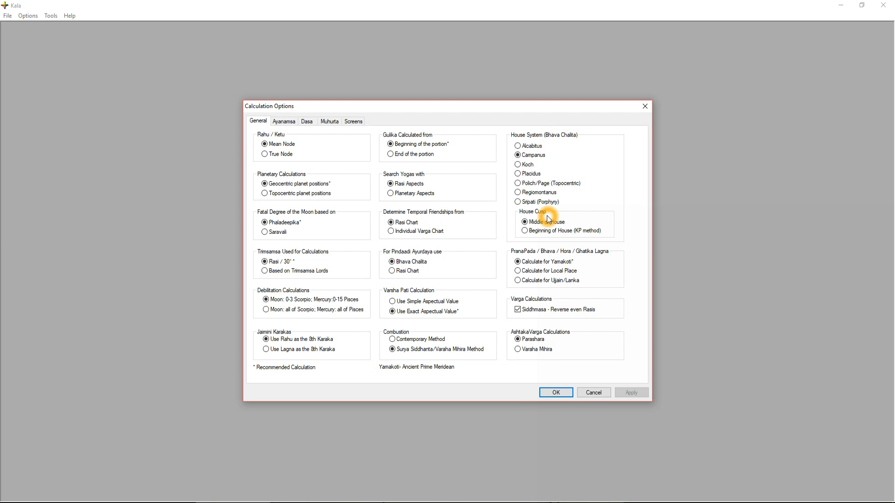
pyautogui.click(557, 182)
pyautogui.click(569, 262)
pyautogui.click(553, 340)
pyautogui.click(535, 341)
# Step: Review the Dasa year-length options and the starting point for calculating Nakshatra Dasas
pyautogui.click(307, 122)
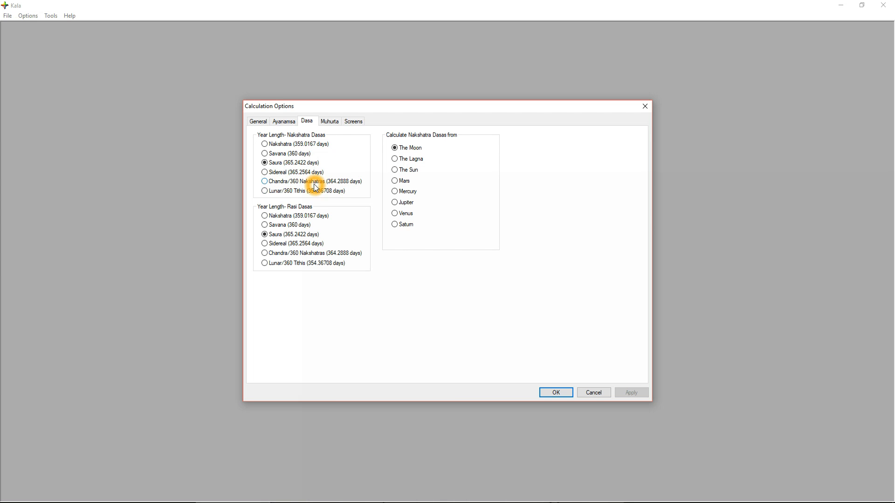
pyautogui.click(352, 185)
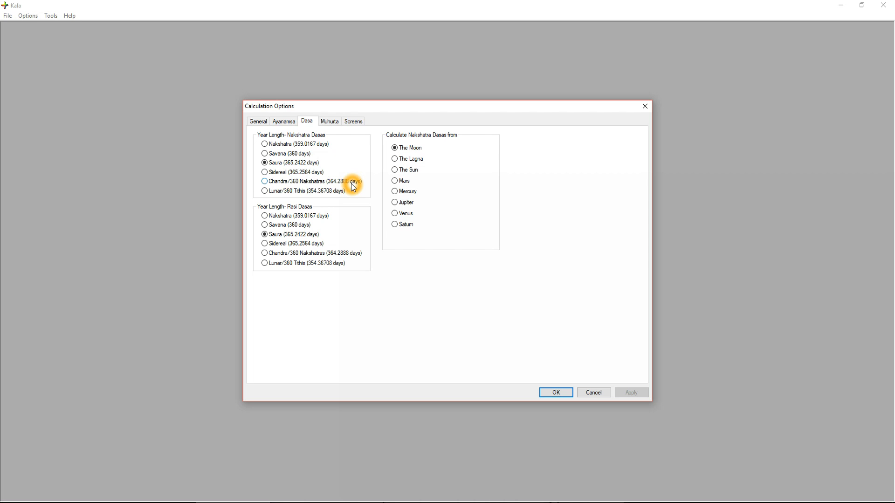
pyautogui.click(298, 176)
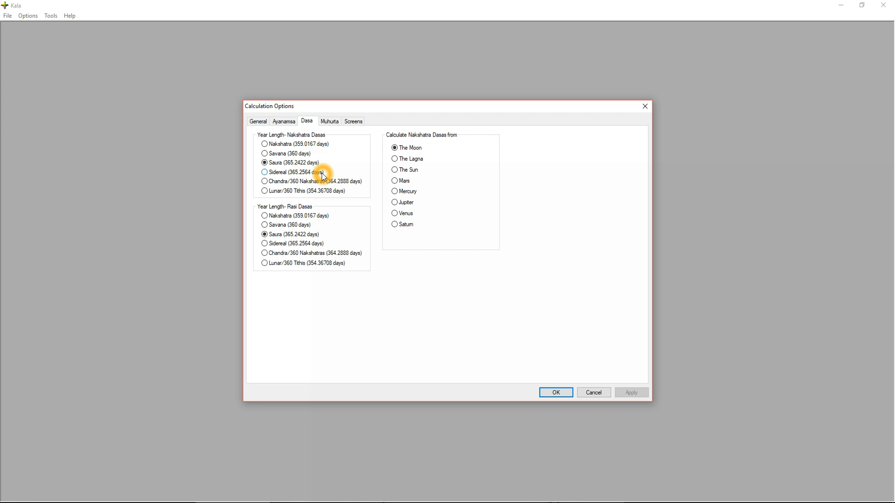
pyautogui.click(322, 176)
pyautogui.click(325, 177)
pyautogui.click(400, 147)
# Step: Review the Muhurta and Vara / Hora / Nadika options, and compare them with the general PranaPada / Bhava / Hora / Ghatika Lagna setting
pyautogui.click(331, 121)
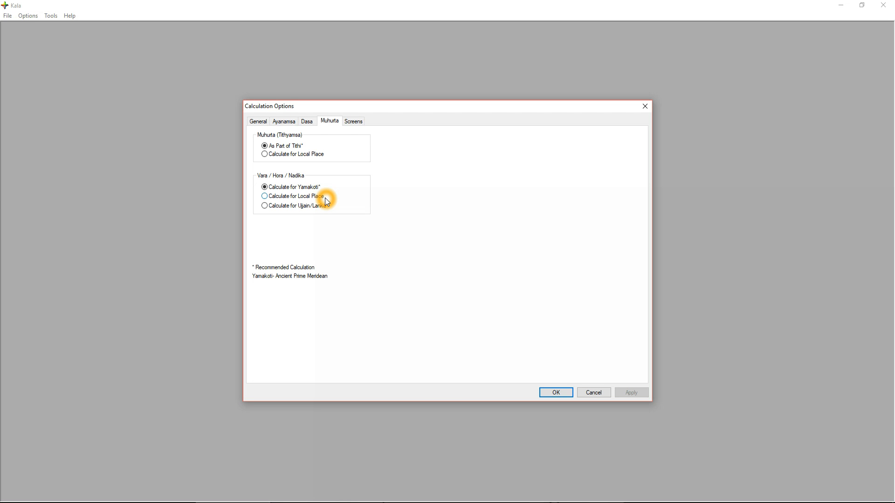
pyautogui.click(258, 121)
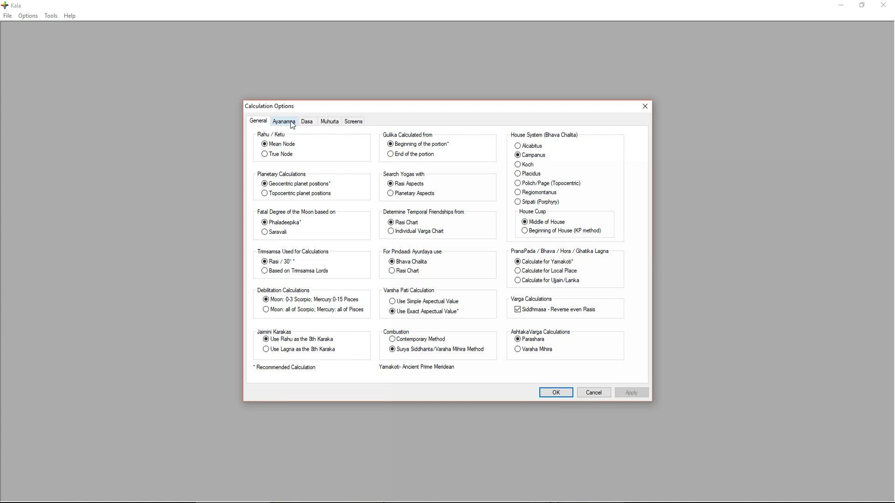
pyautogui.click(569, 271)
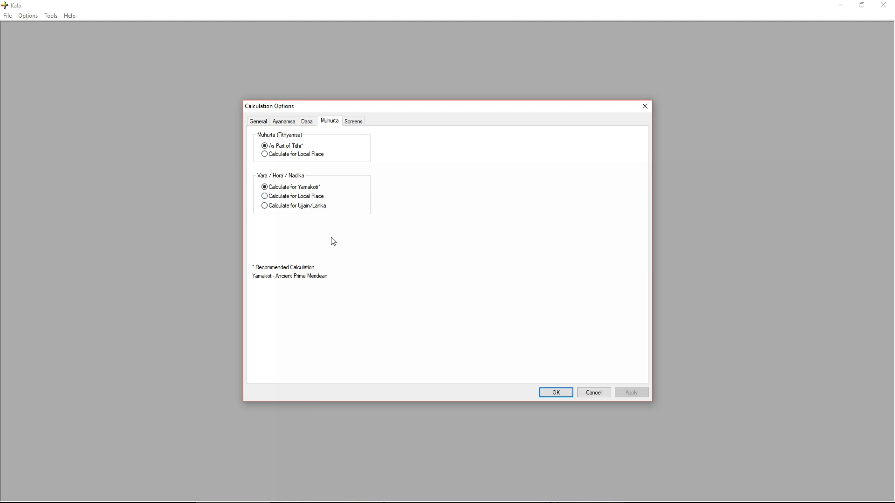
# Step: Review the screen calculation options for Mundane Sankrantis, Avasthas and Yoga Judgment
pyautogui.click(352, 121)
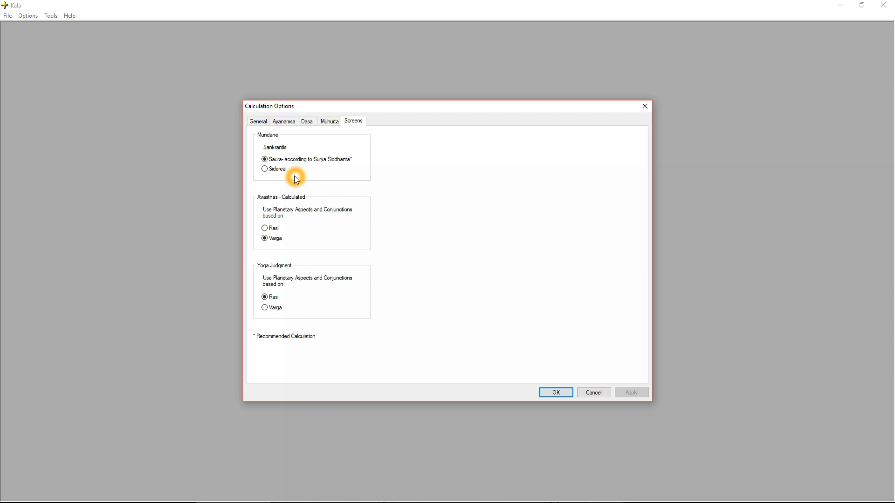
pyautogui.click(271, 161)
pyautogui.click(278, 161)
pyautogui.click(257, 170)
pyautogui.click(283, 218)
pyautogui.click(292, 262)
pyautogui.click(295, 211)
# Step: Recheck the general and ayanamsa settings, and accept the calculation options
pyautogui.click(261, 123)
pyautogui.click(285, 122)
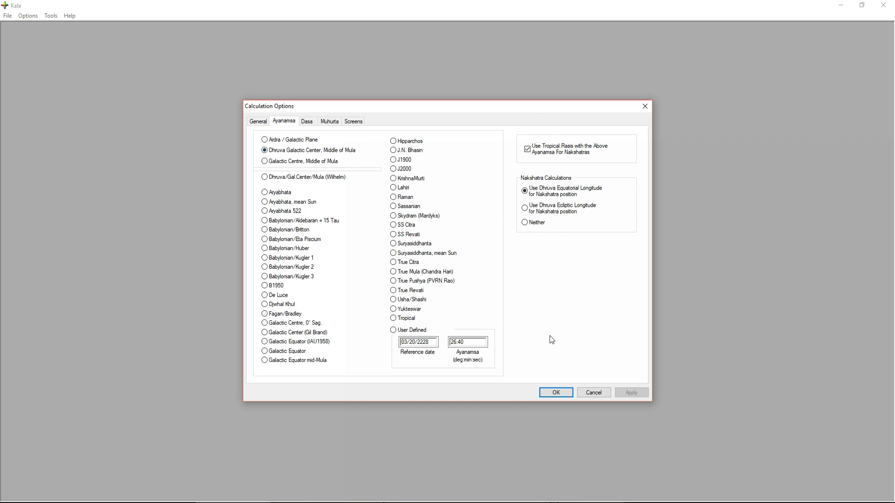
pyautogui.click(558, 395)
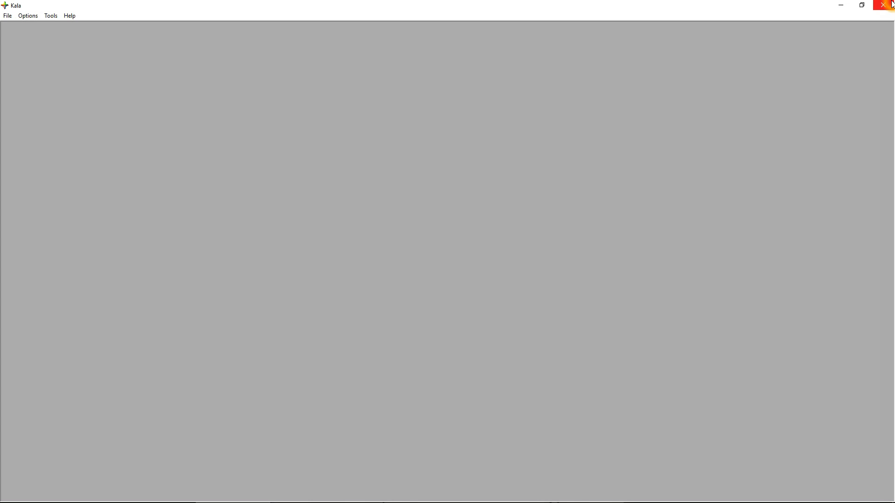